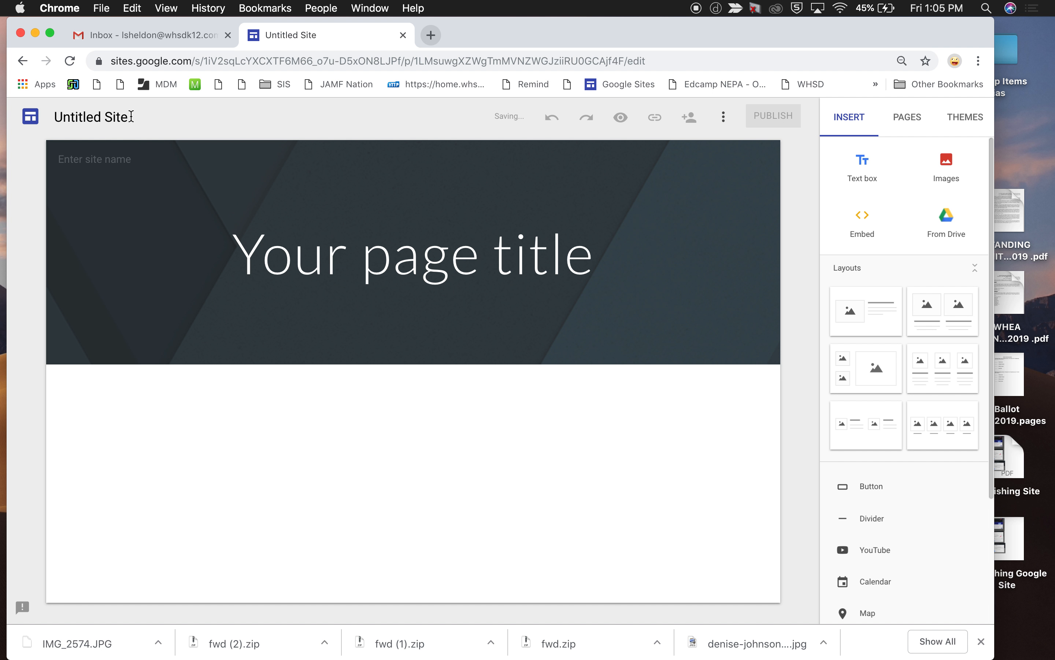
Name the untitled site "Tech Talk".
click(116, 118)
text(Tech Talk)
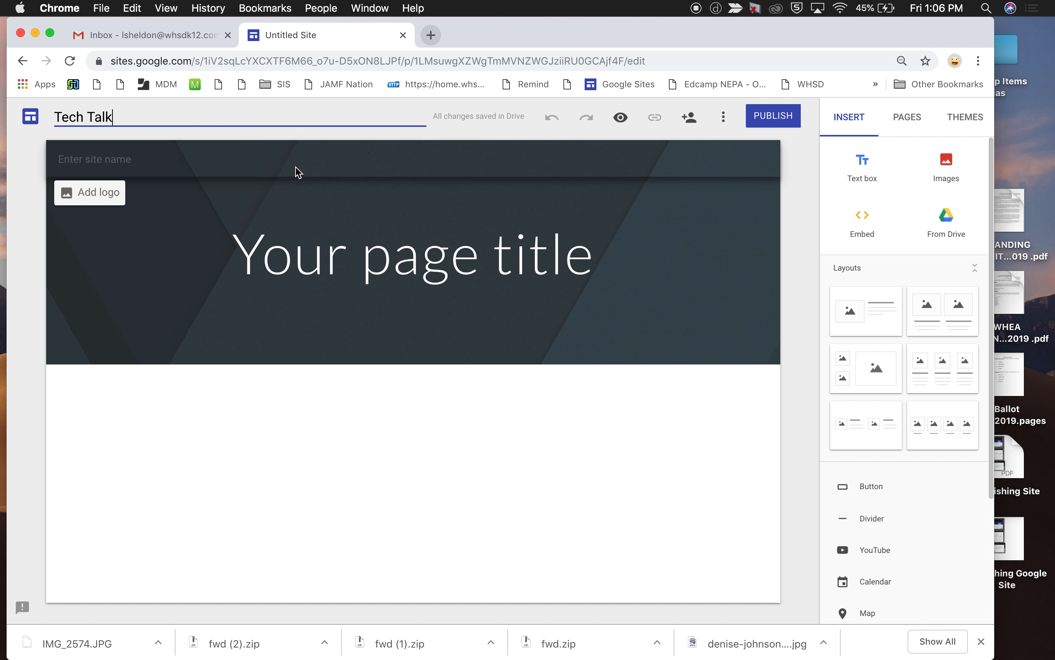
key(Return)
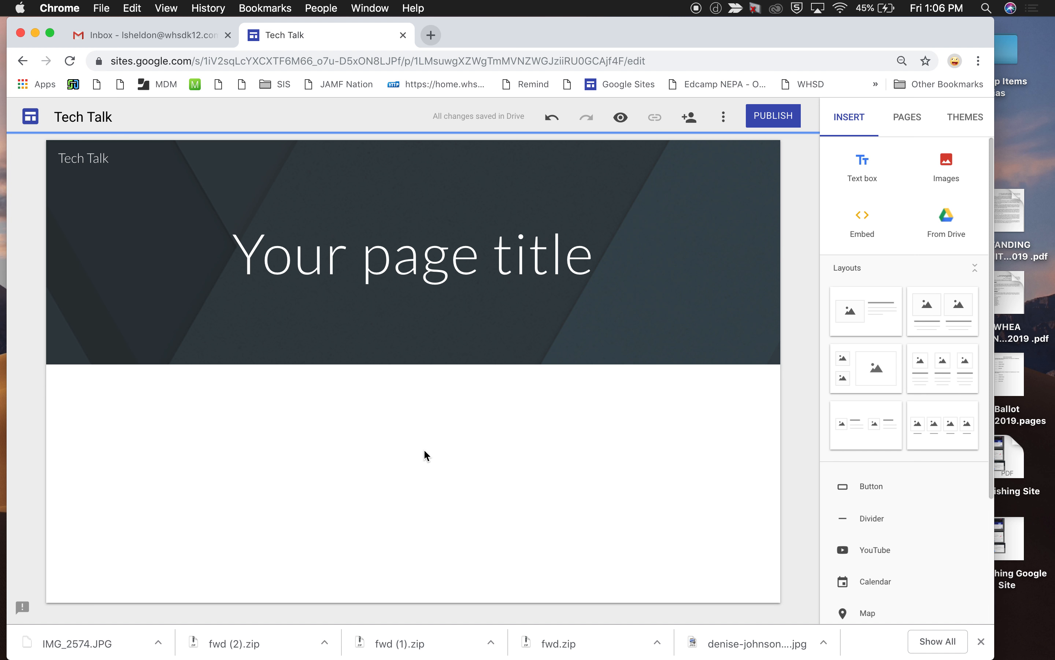
Apply the Level theme with the pink accent colour and switch its font style to the slab-serif look.
click(968, 122)
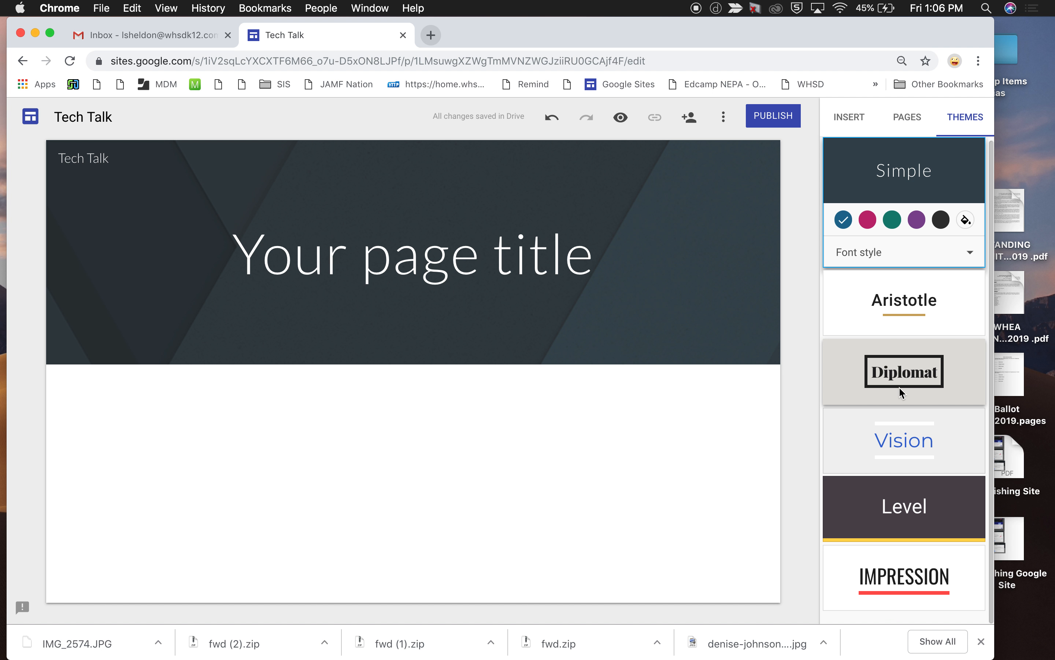
click(917, 513)
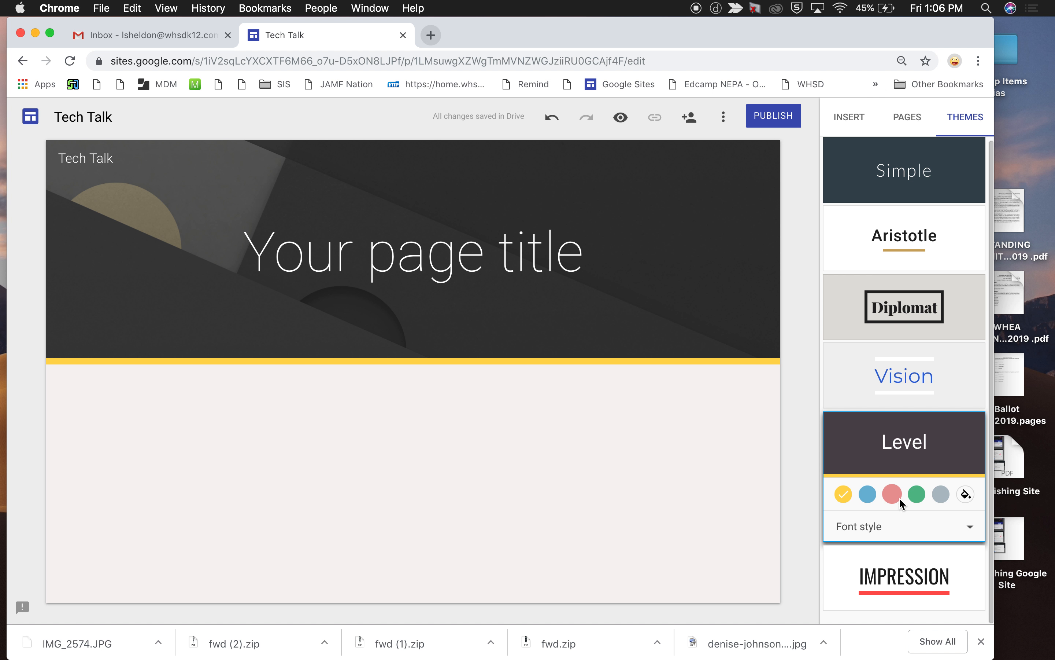
click(892, 494)
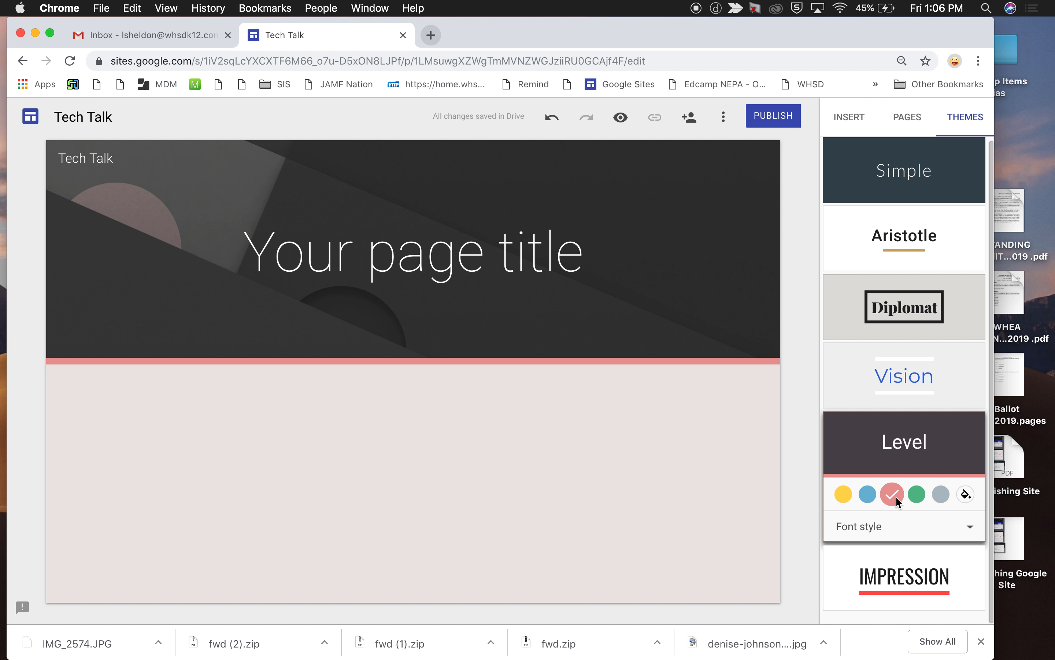
click(969, 526)
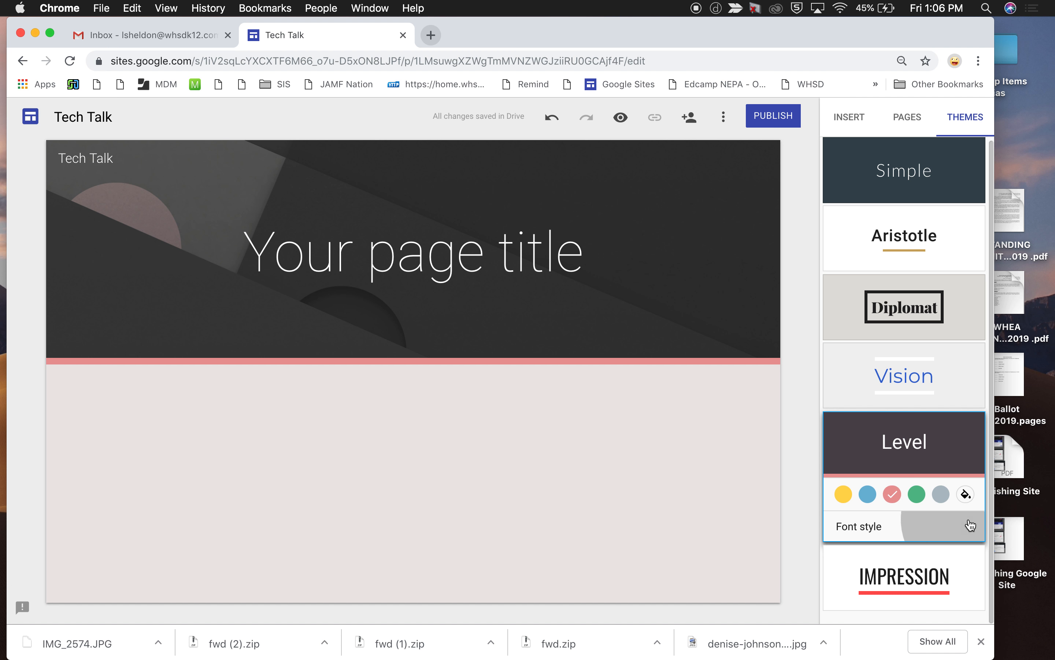
click(894, 568)
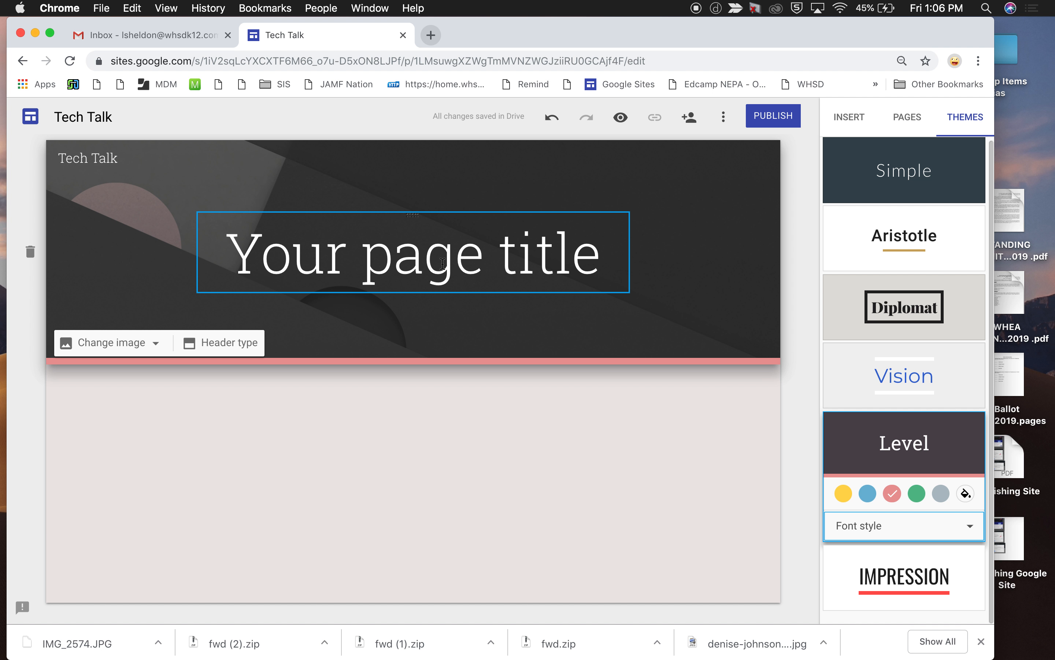
Try the Cover, Large banner and Title only header types on the home page, and set it back to Banner.
click(217, 344)
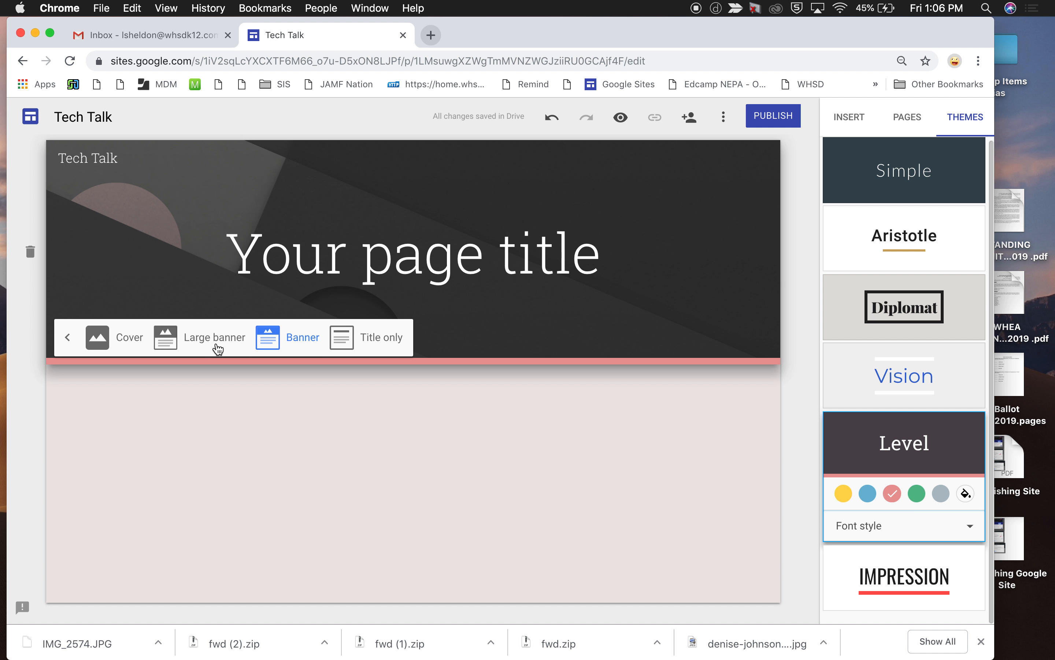
click(122, 341)
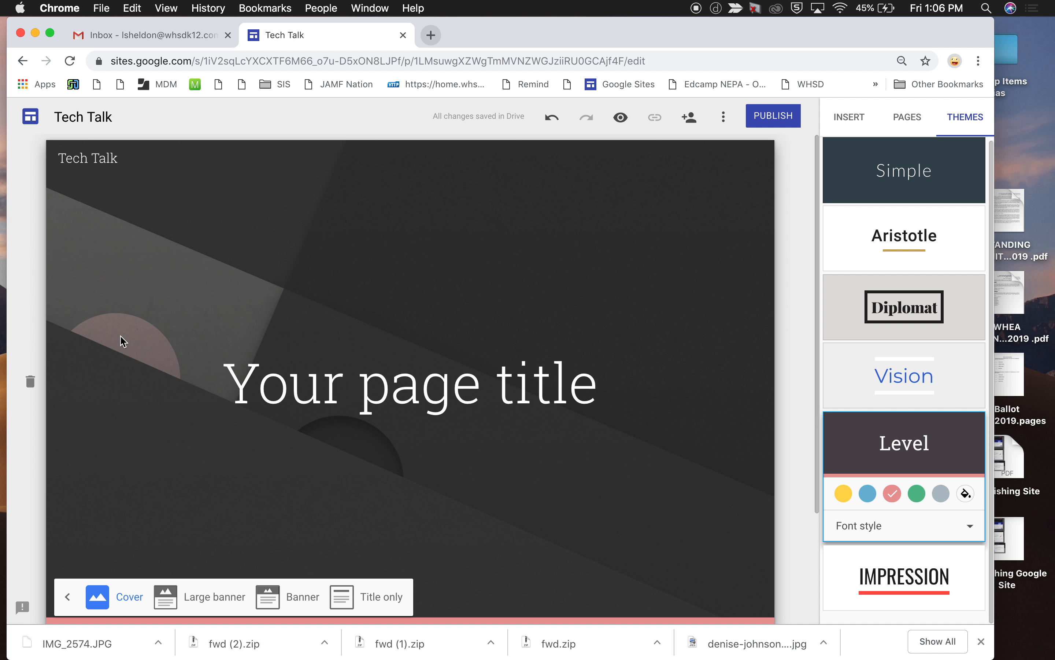
click(210, 597)
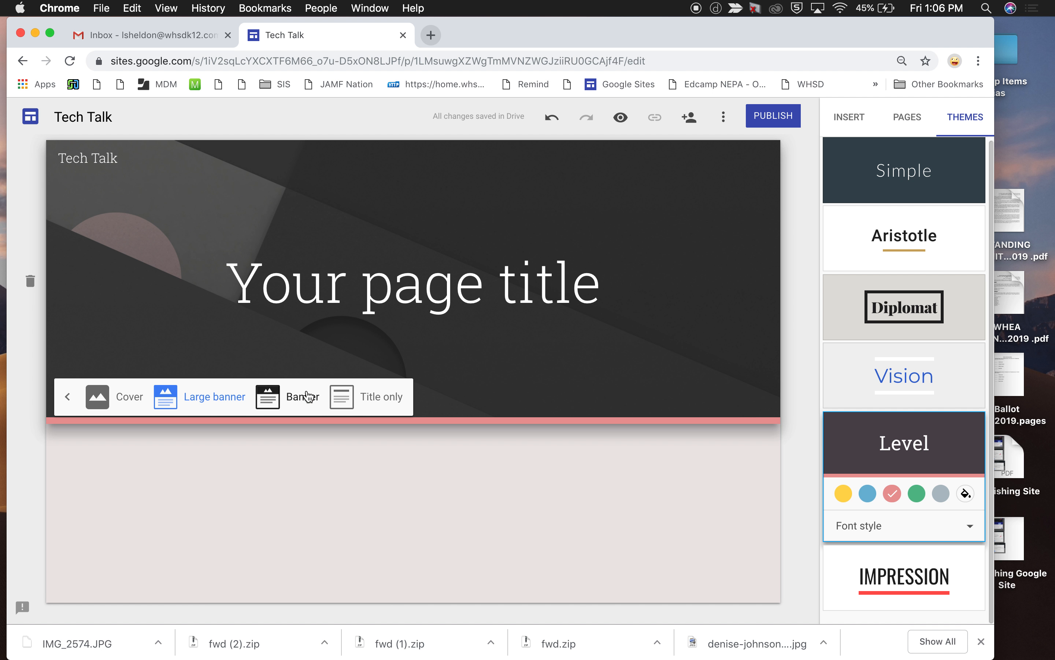
click(309, 397)
click(380, 343)
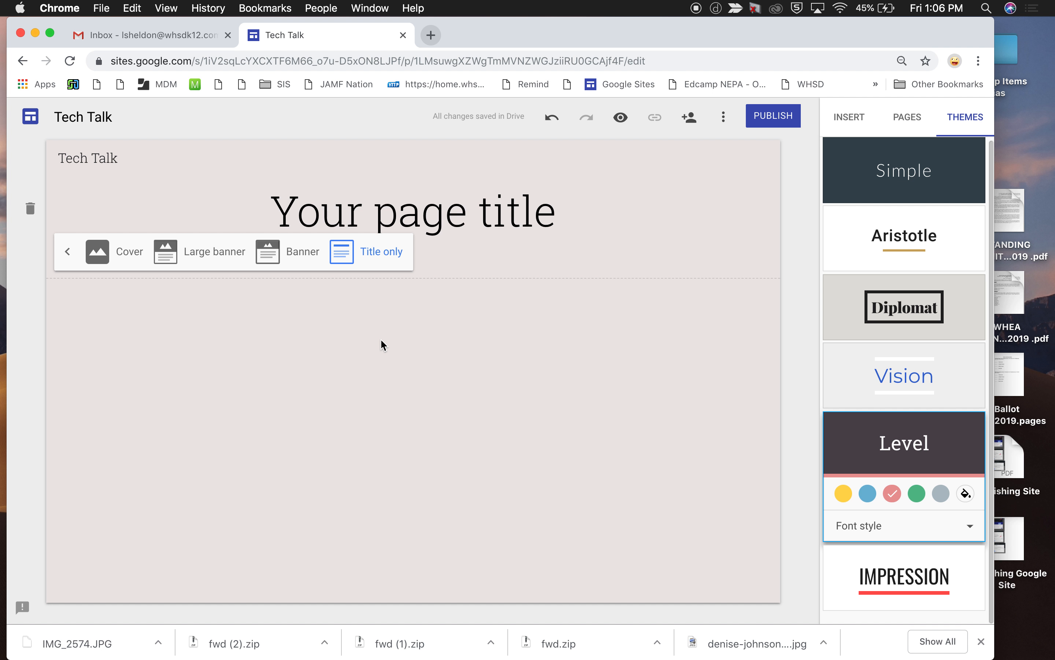
click(283, 252)
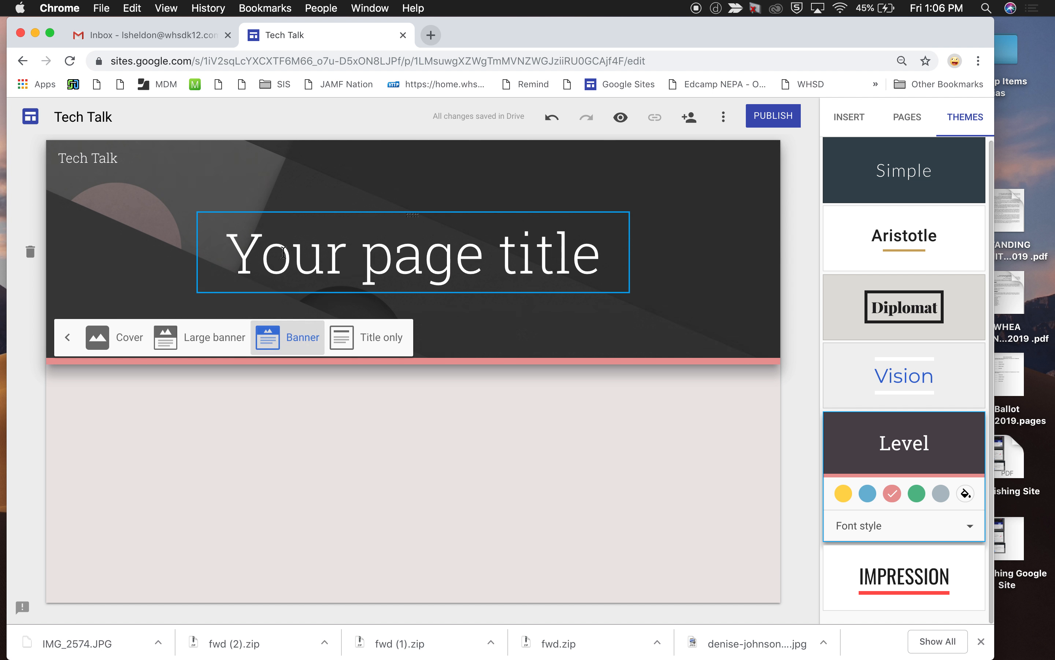
click(446, 307)
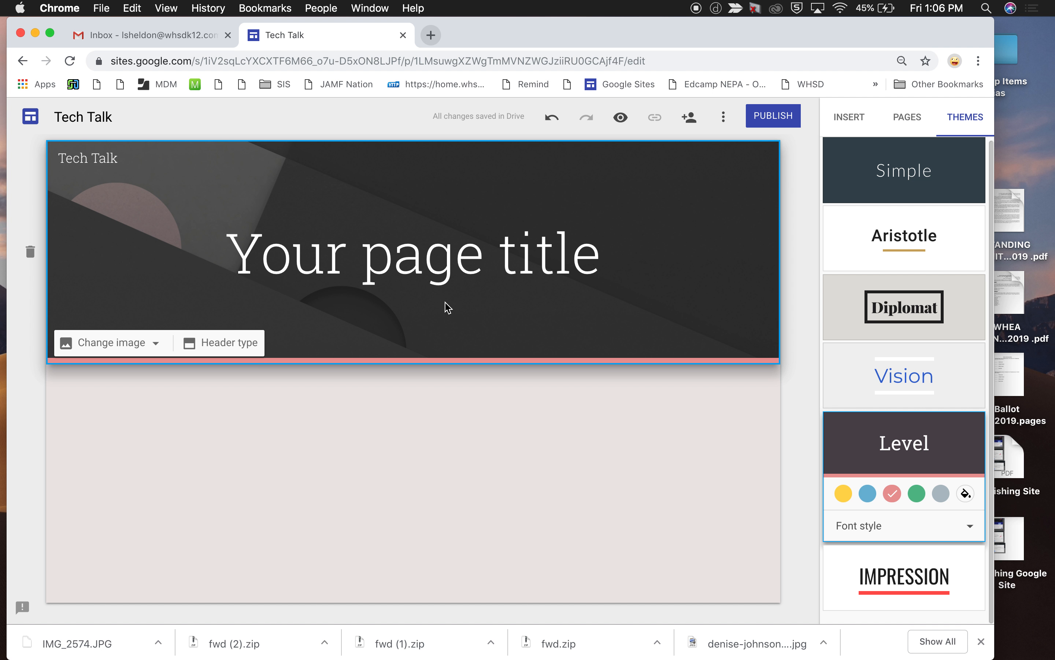
Change the home page header image to the dark typewriter-keys picture from the image gallery.
click(158, 348)
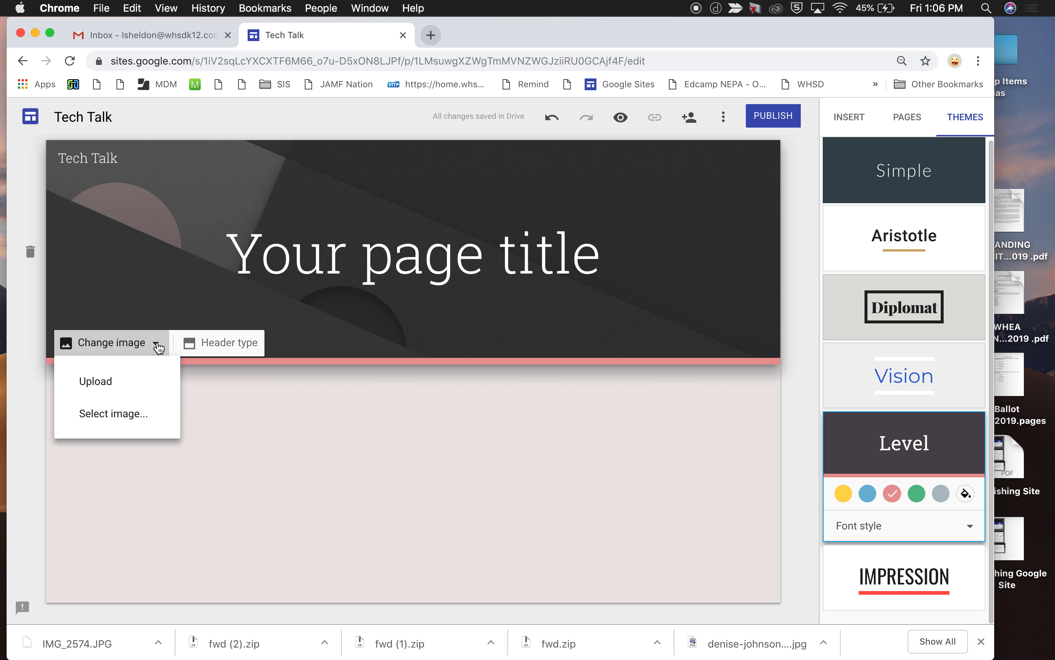
click(122, 415)
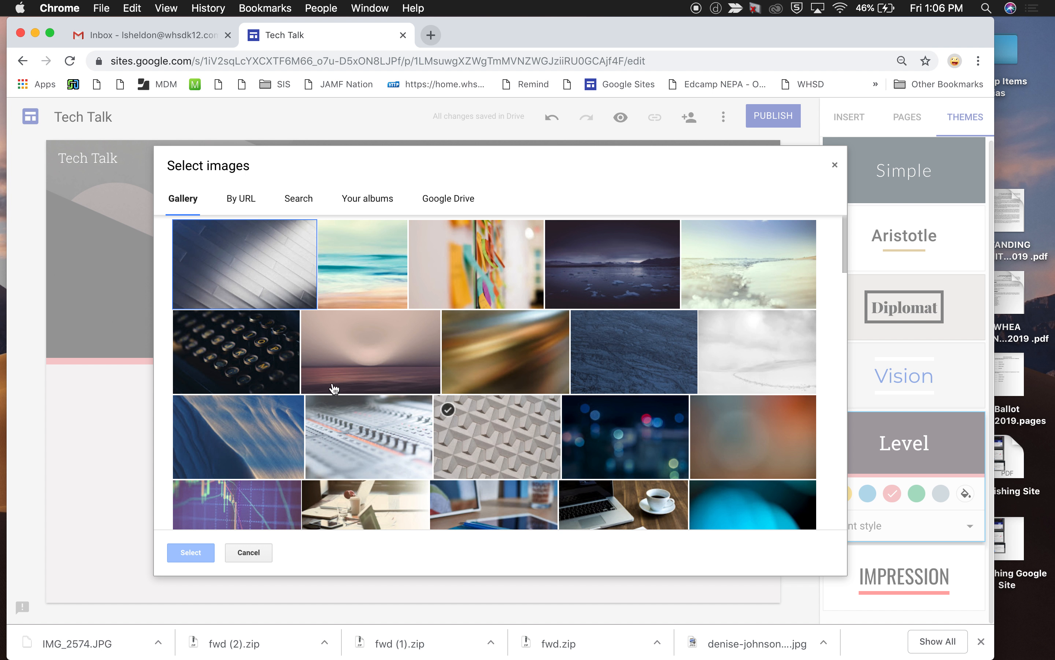
click(244, 358)
click(190, 552)
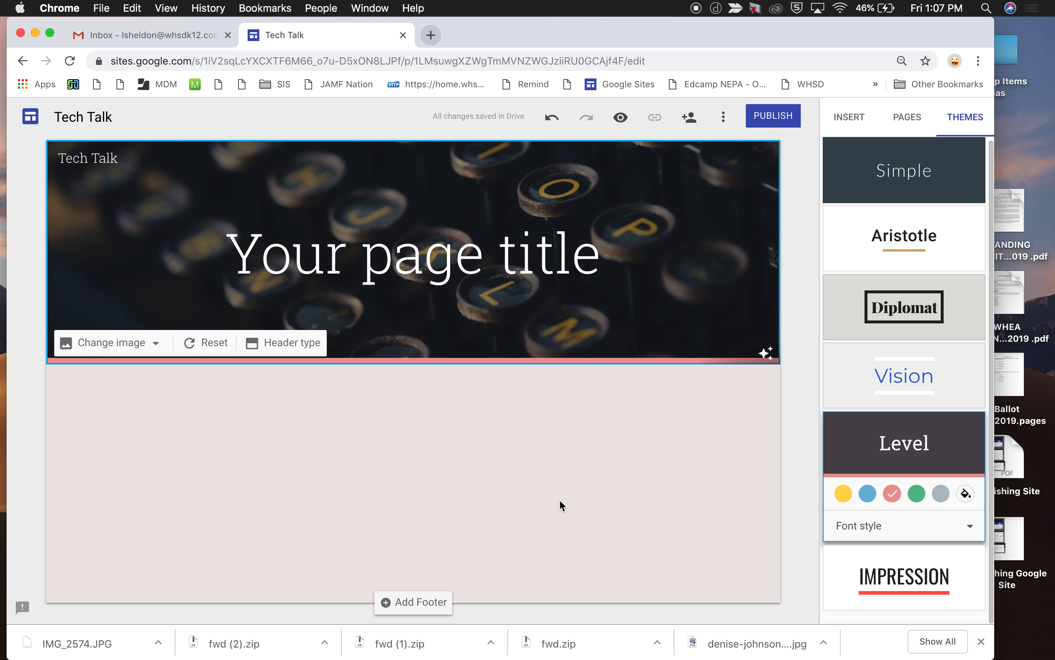
Add a new page named Homework and change its header type to Title only.
click(849, 127)
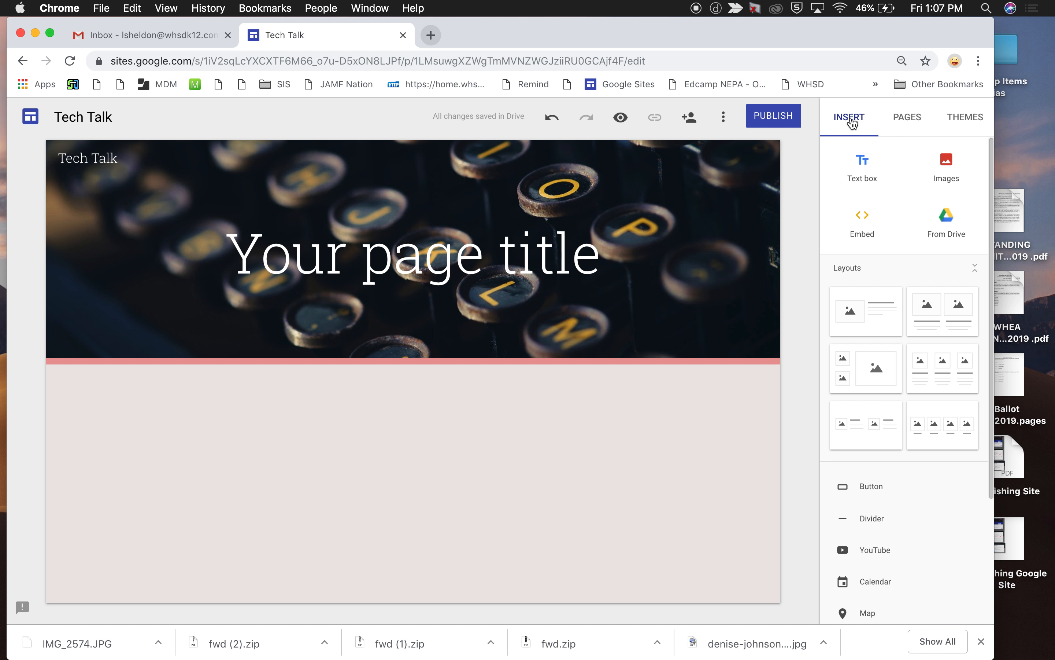
click(912, 124)
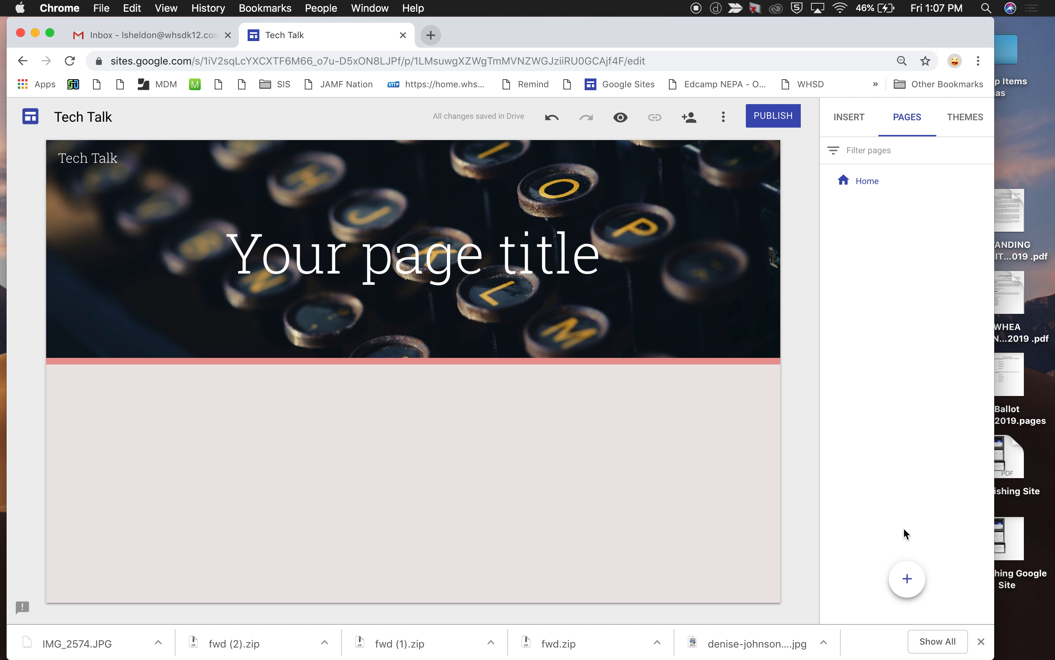
mouse_move(909, 577)
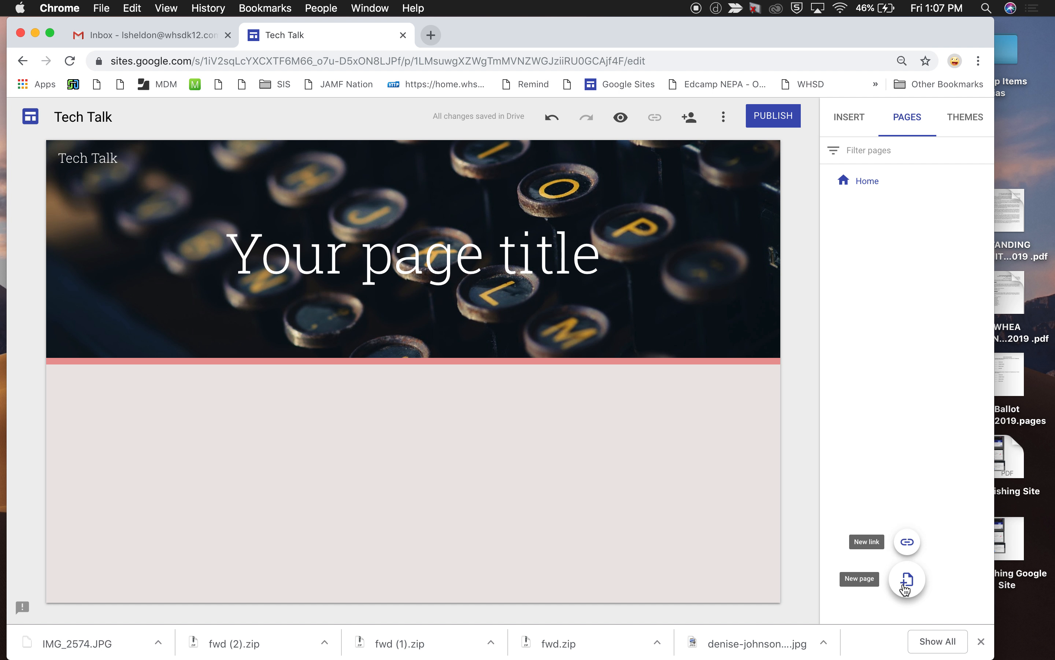
click(906, 580)
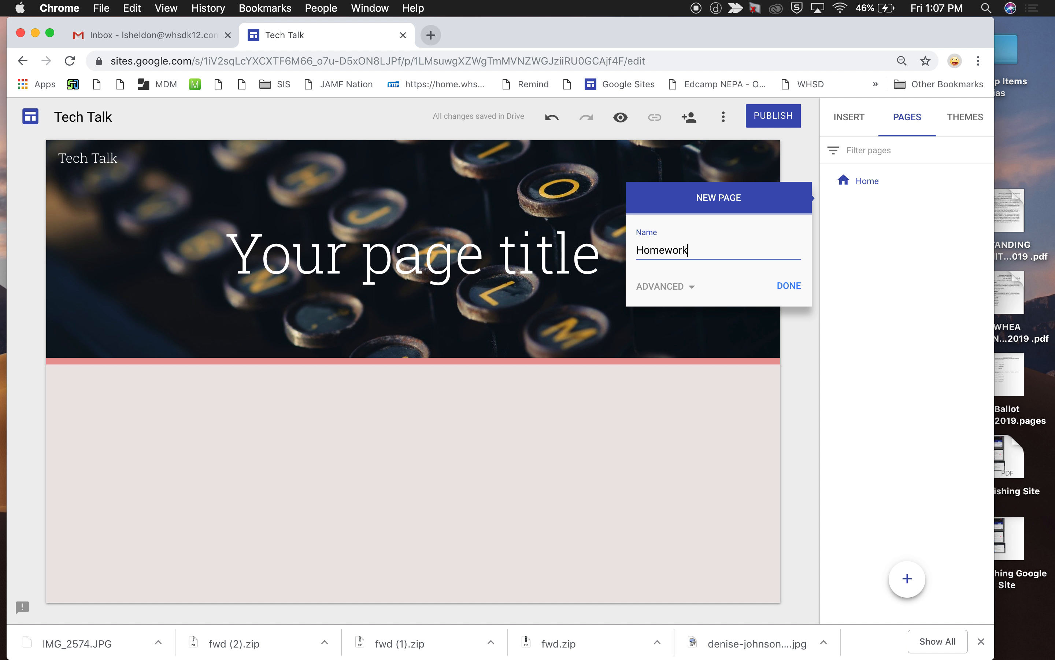
text(Homework)
click(790, 286)
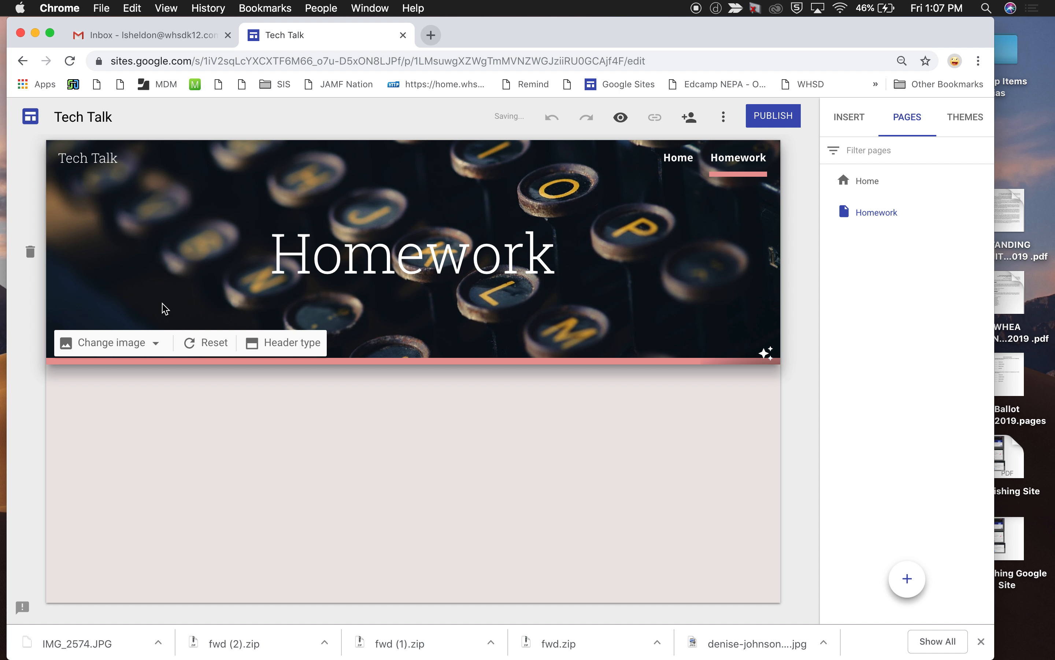
click(286, 344)
click(365, 345)
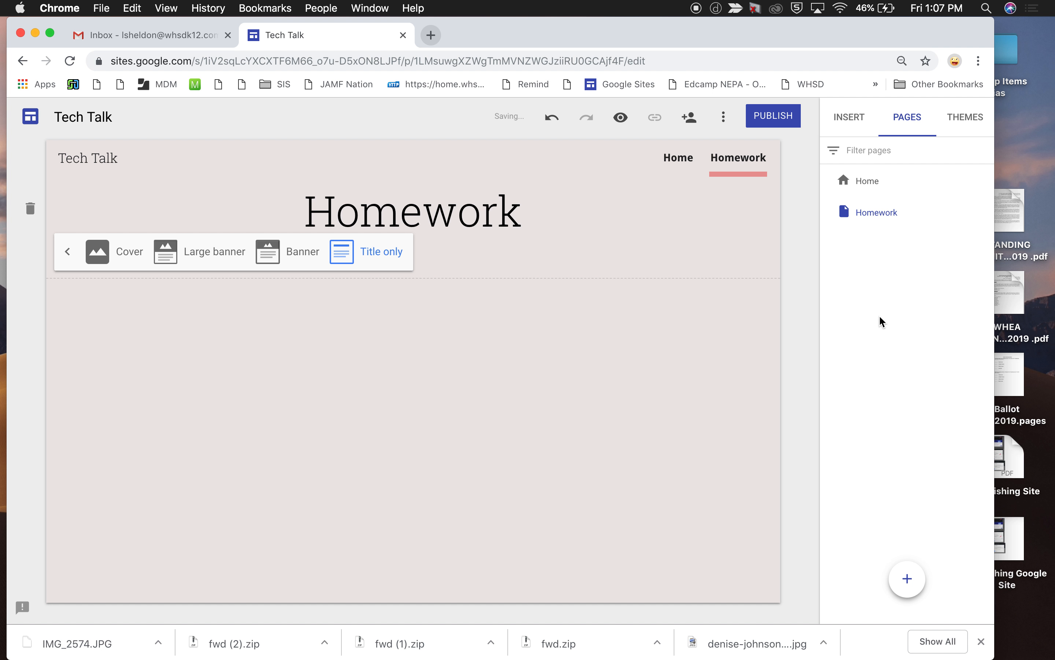
Add a subpage named ELA under the Homework page.
mouse_move(862, 219)
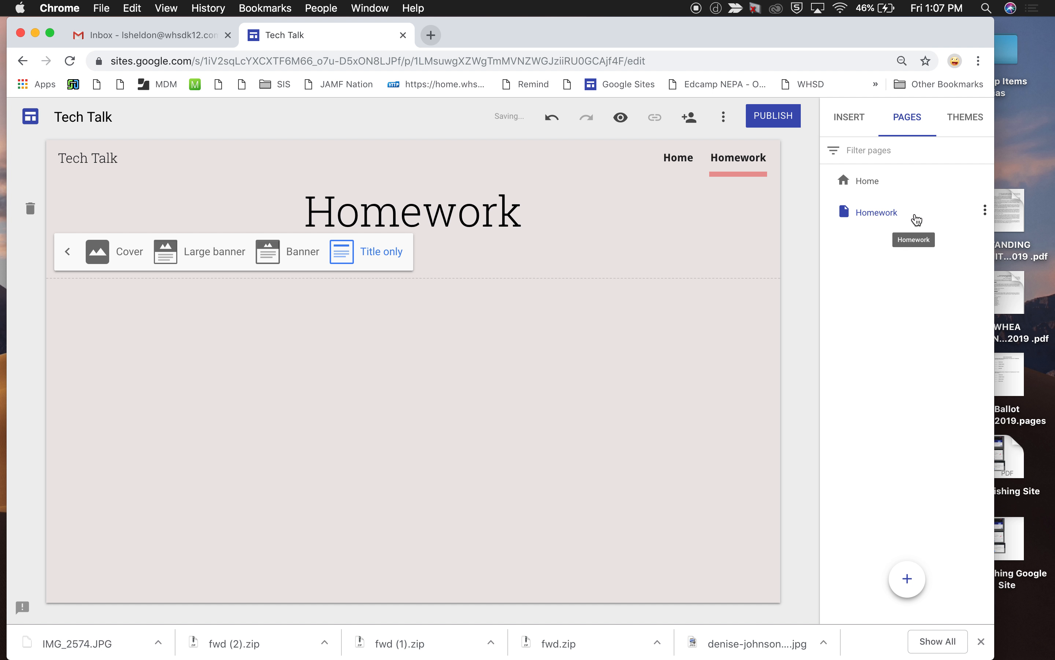
click(986, 211)
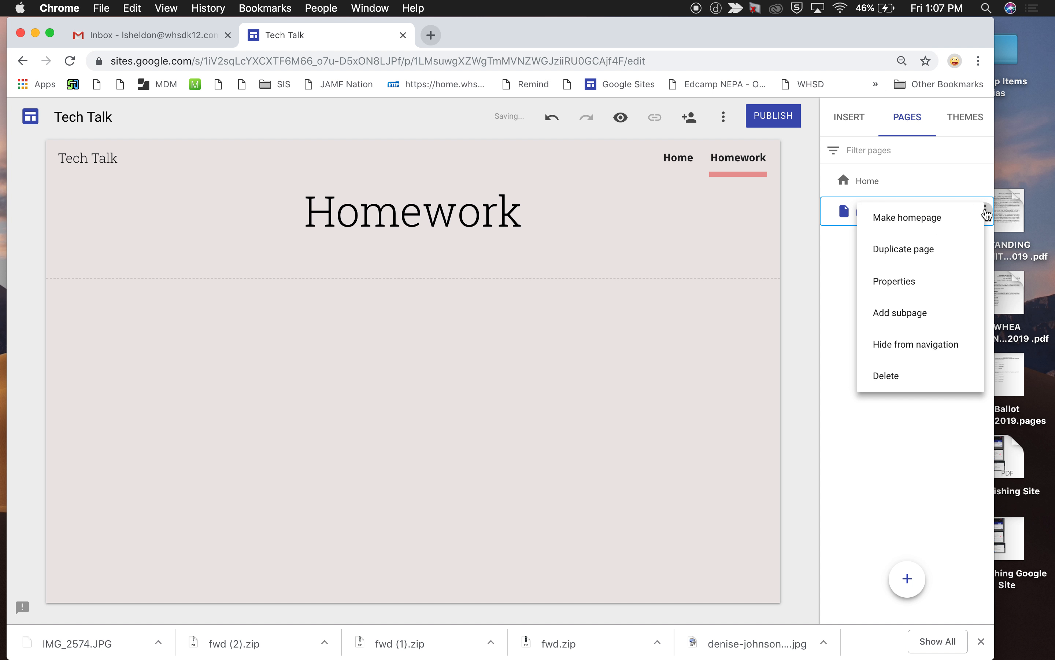
click(915, 318)
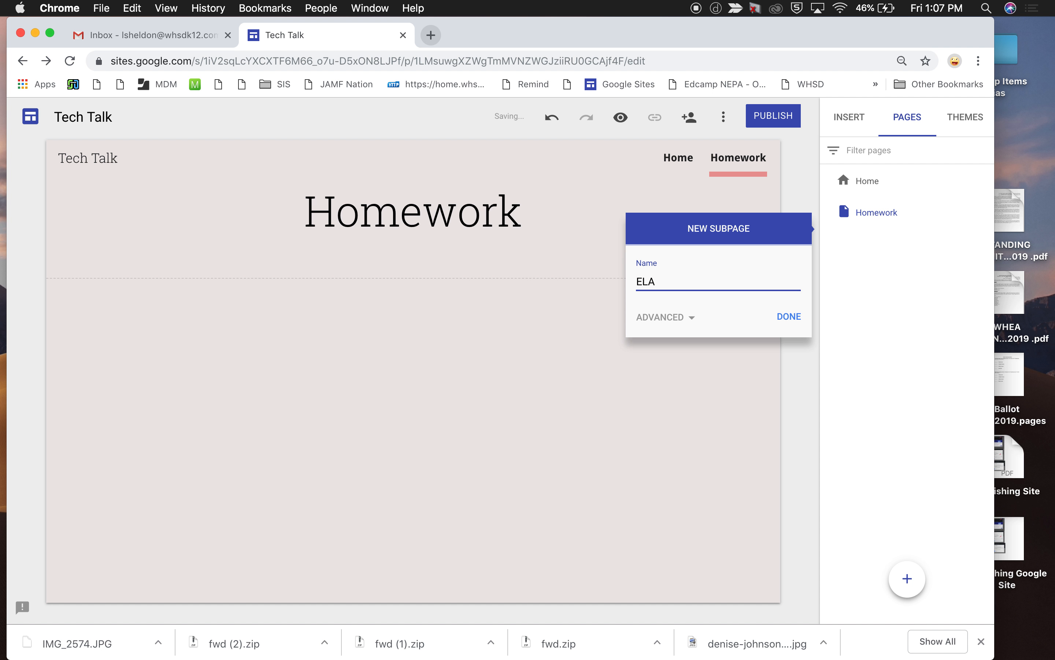
click(793, 321)
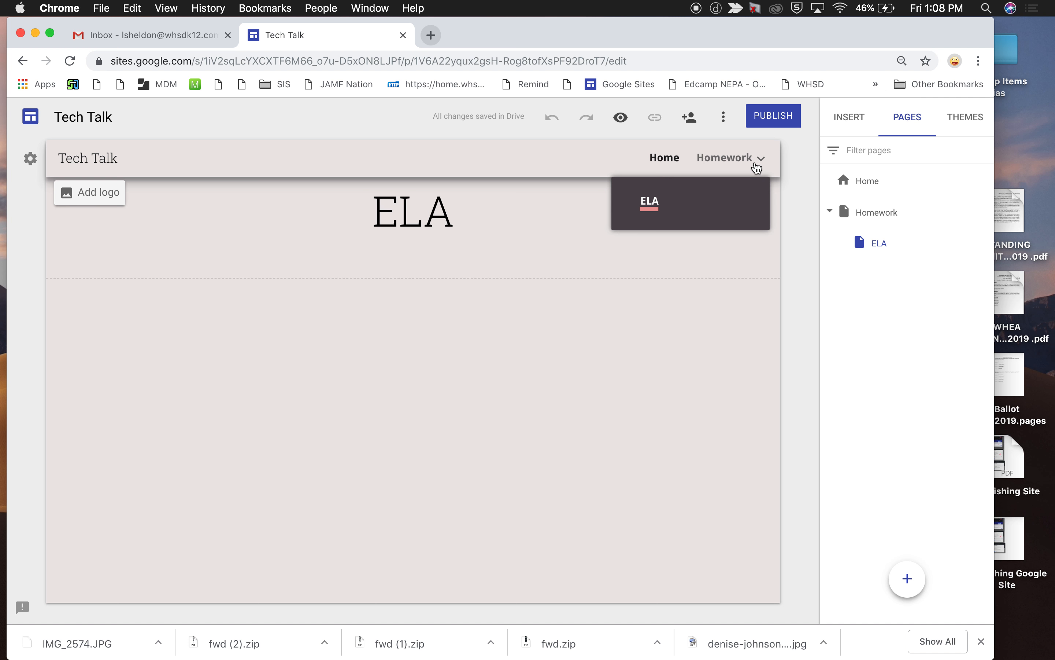
mouse_move(749, 165)
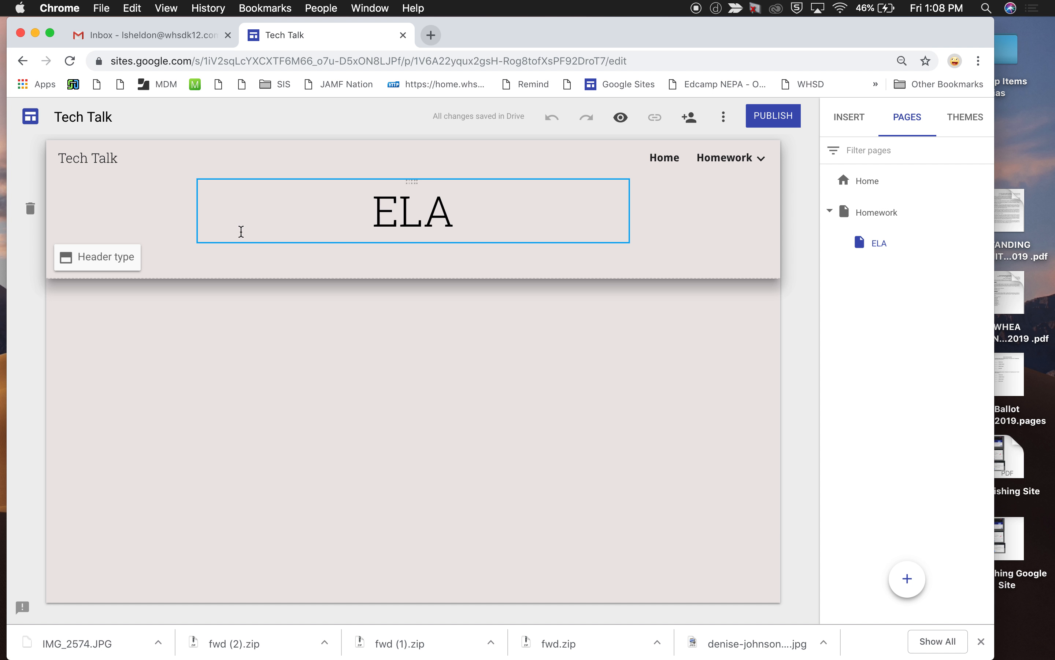
Try side navigation for the site, view its page menu, and restore top navigation.
click(241, 232)
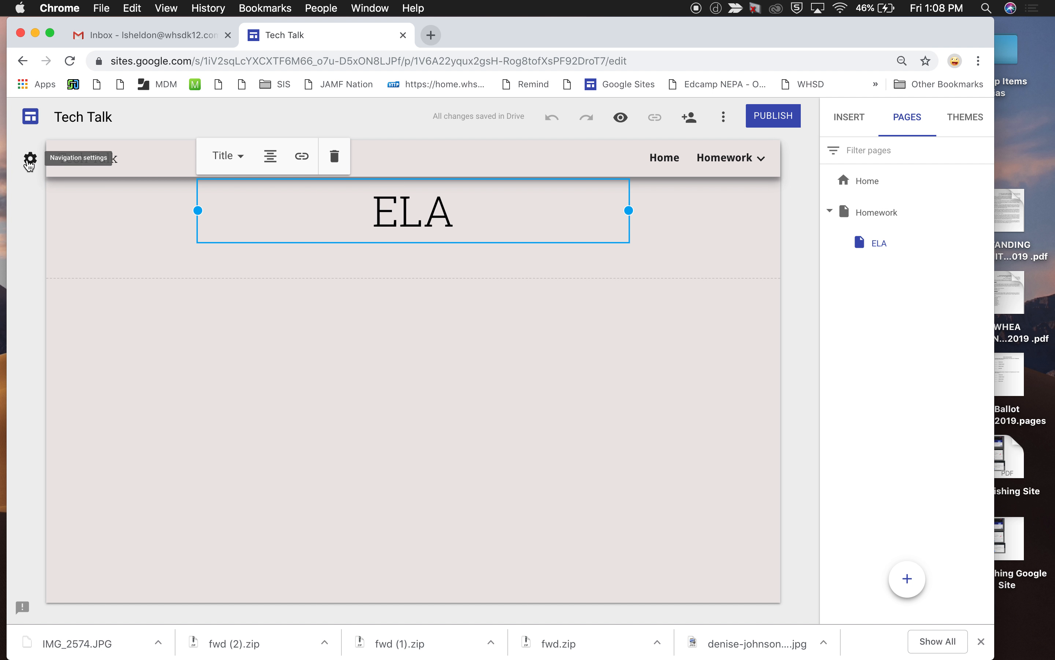
click(29, 162)
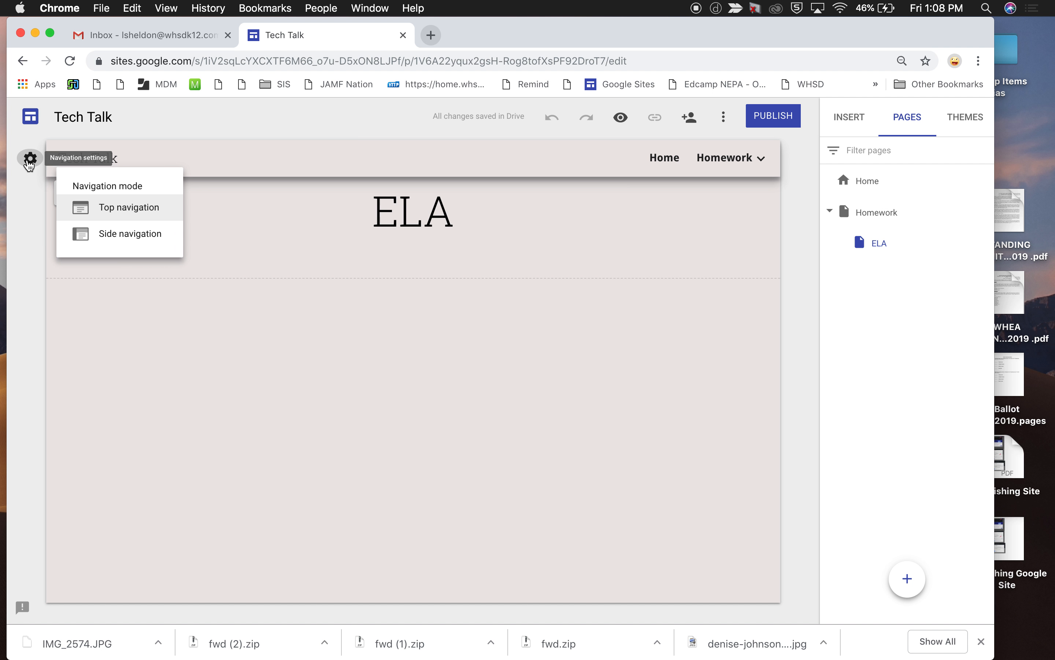
click(111, 235)
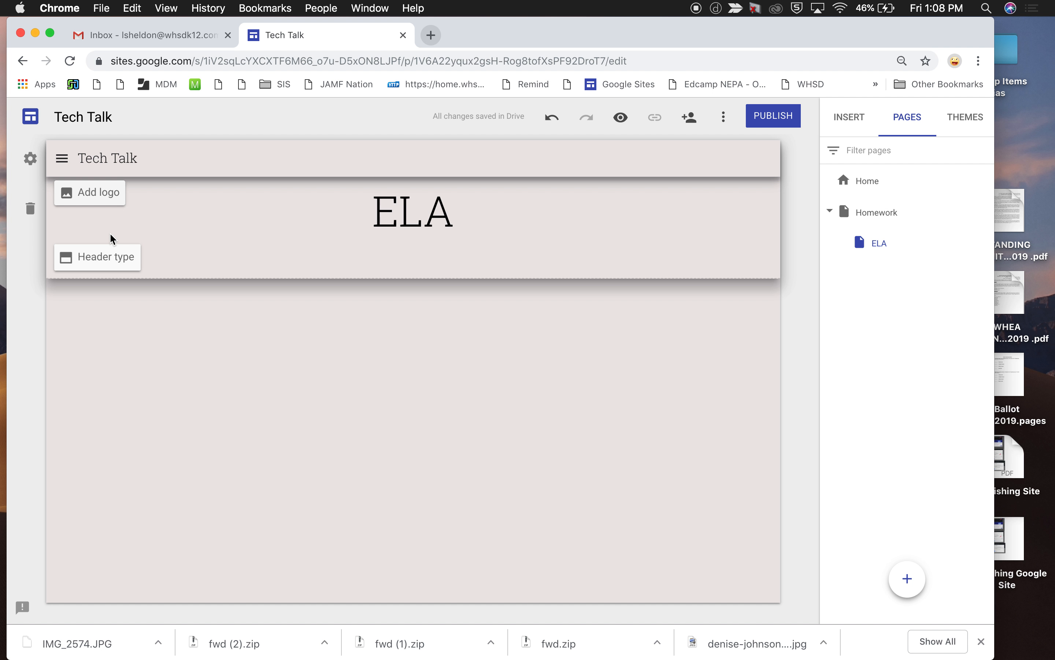
click(62, 158)
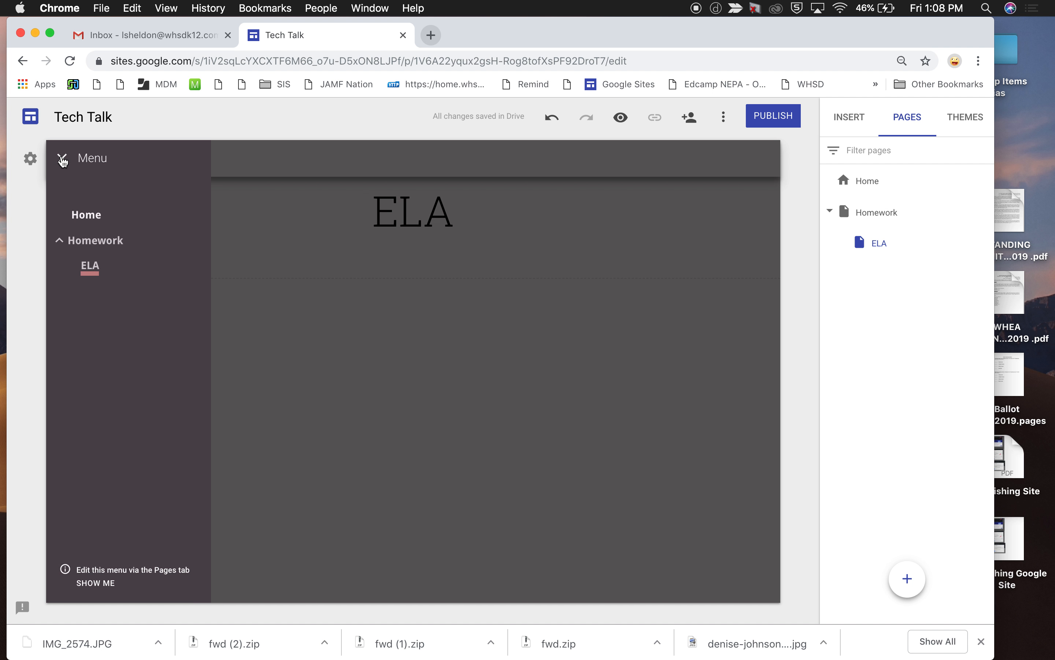
click(30, 158)
click(129, 208)
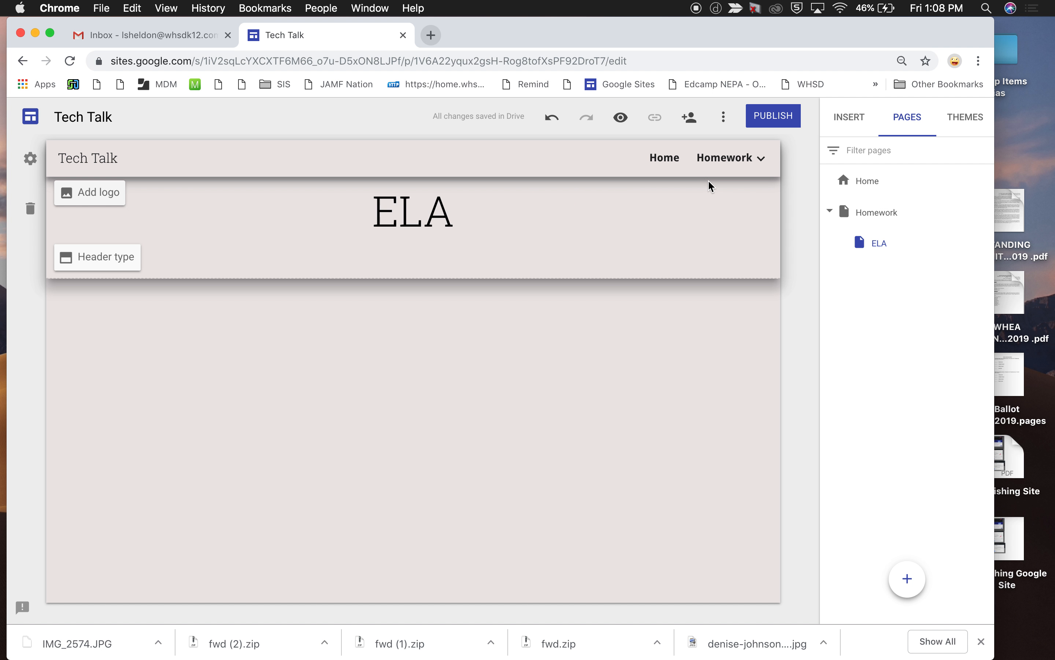
click(759, 169)
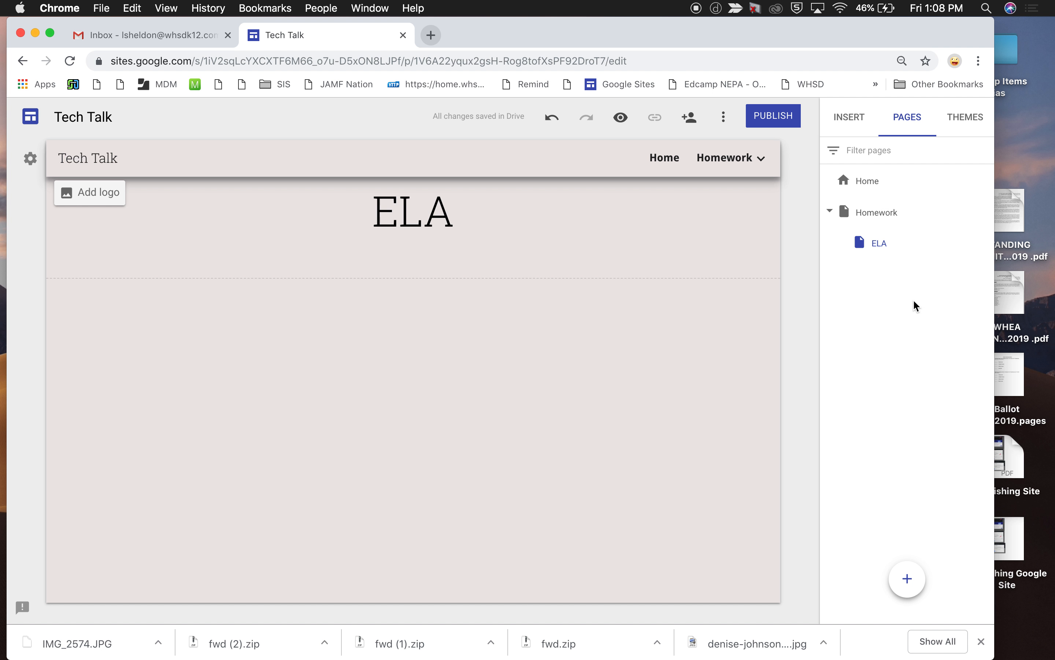
mouse_move(973, 249)
click(987, 244)
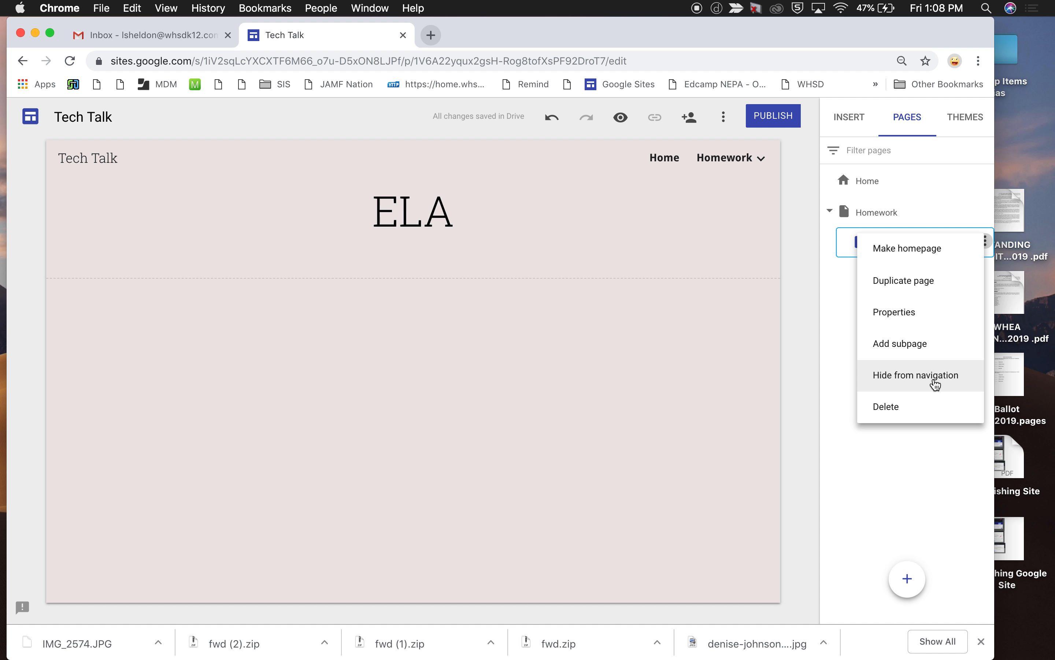
click(902, 466)
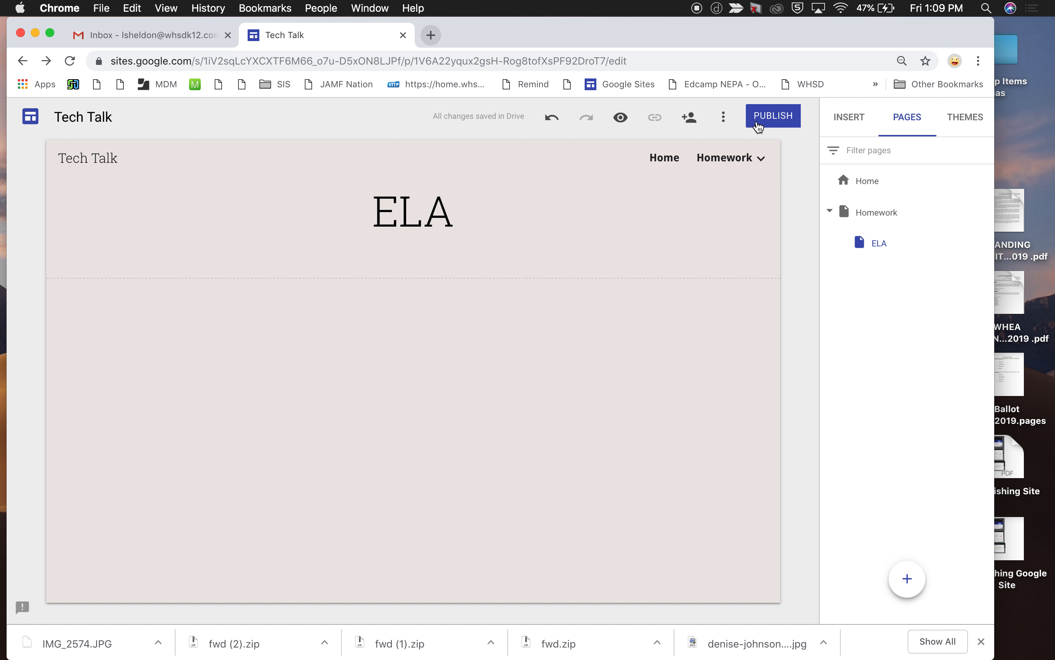
Publish the site at the web address techtalk, with access set so anyone can find and view the published version.
click(785, 124)
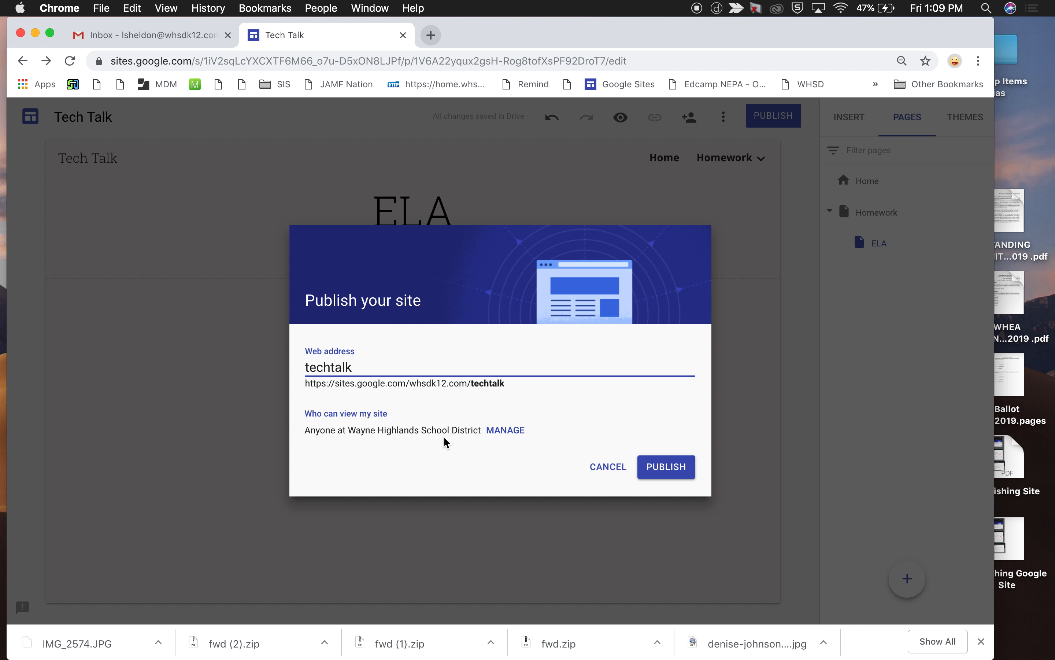
click(506, 431)
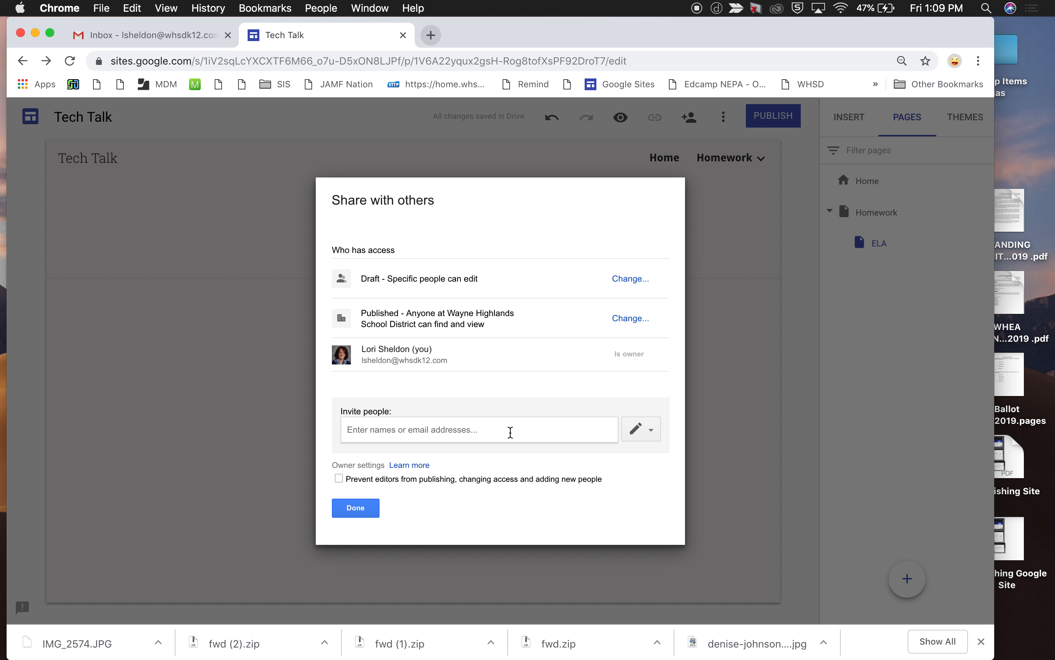
click(633, 322)
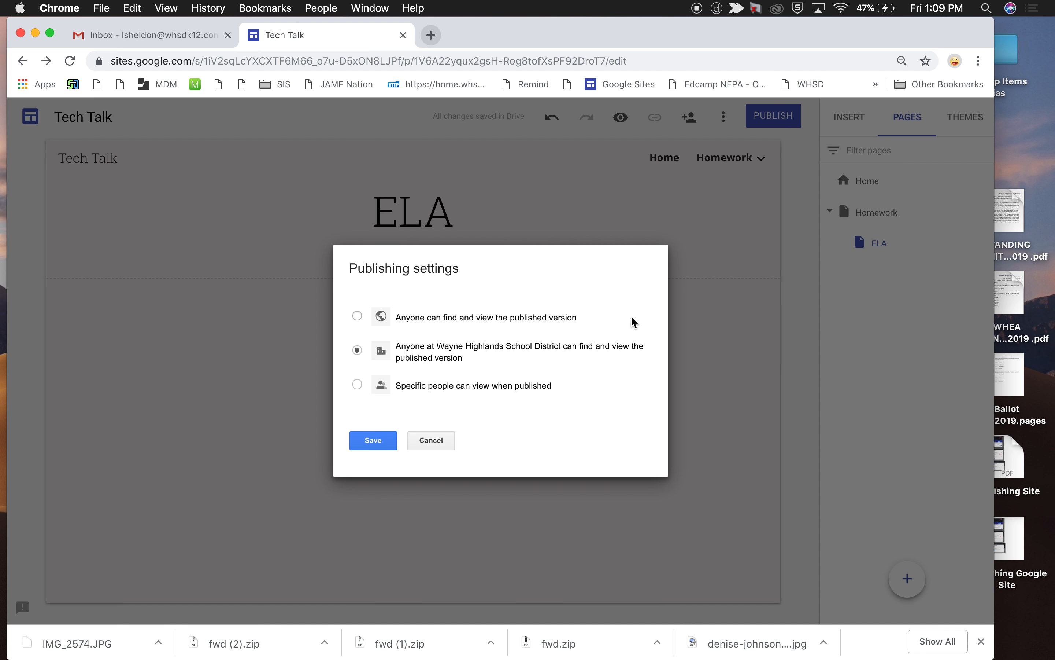
click(358, 318)
click(375, 440)
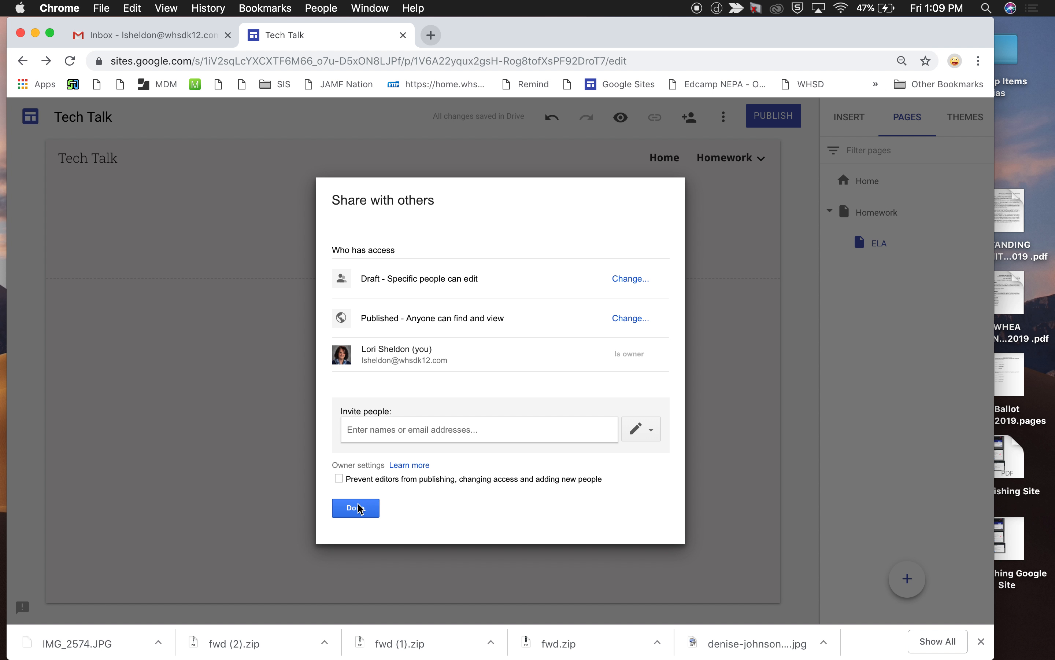
click(355, 508)
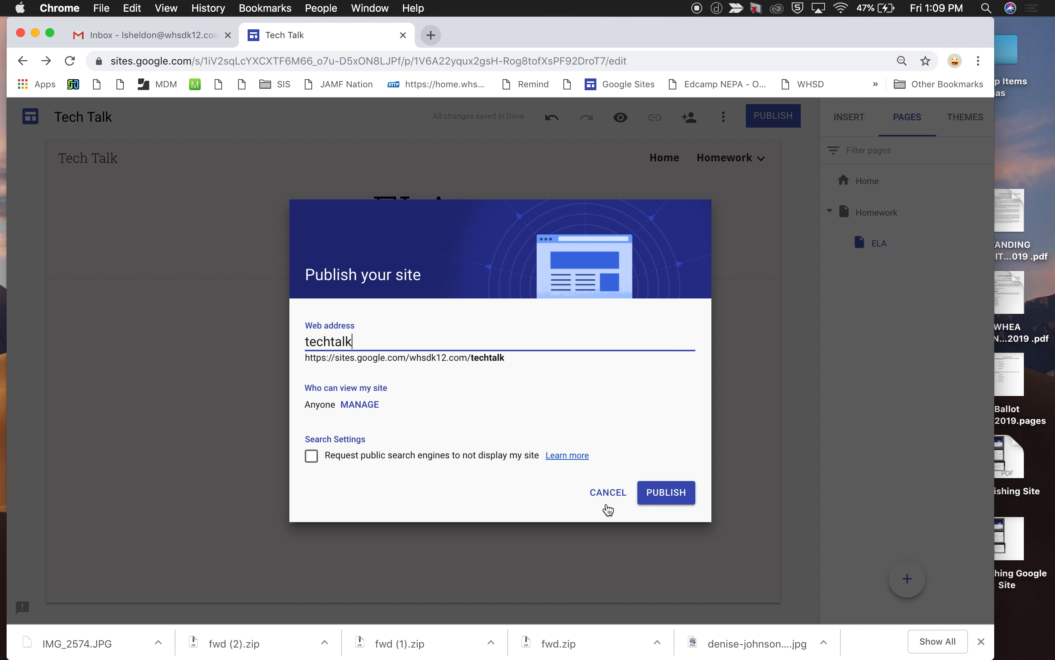
click(666, 495)
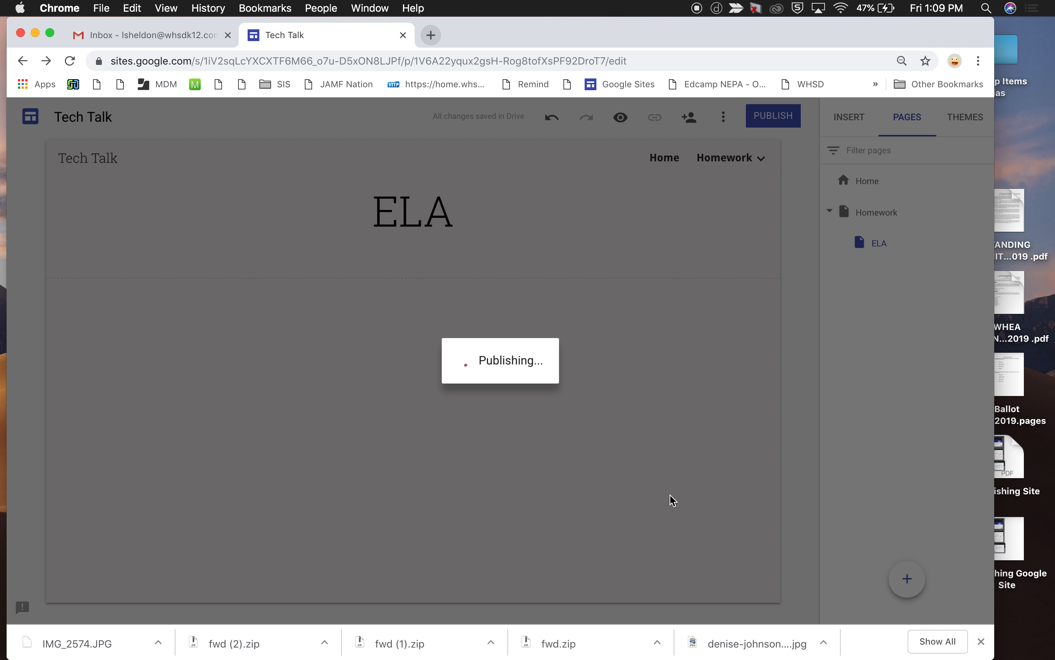